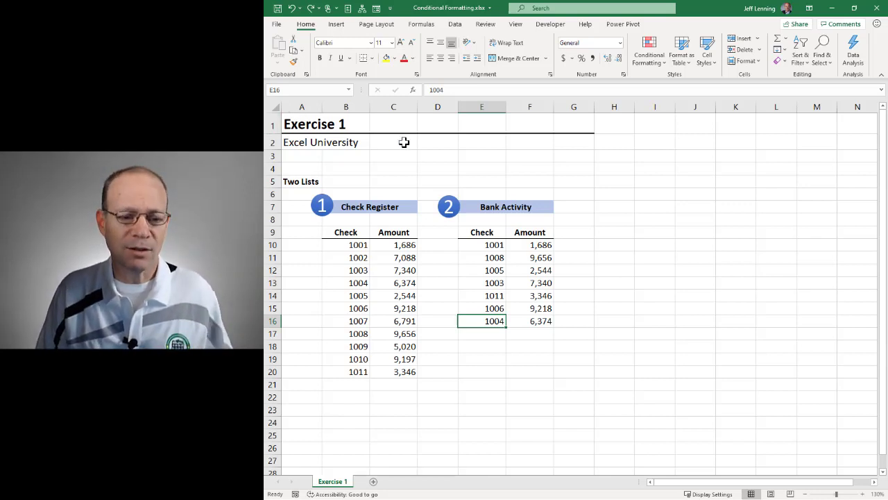
- Try out selections of the Check Register and Bank Activity check-number columns
click(359, 245)
drag(395, 249, 393, 368)
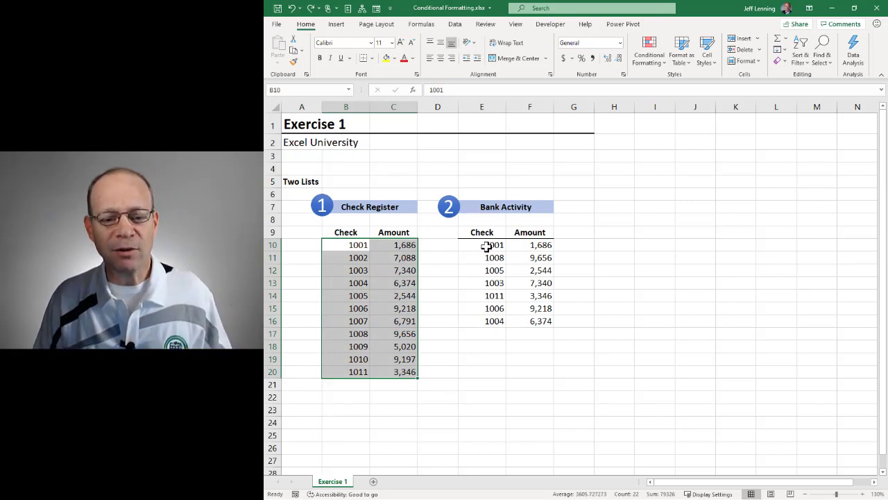
drag(484, 246, 538, 322)
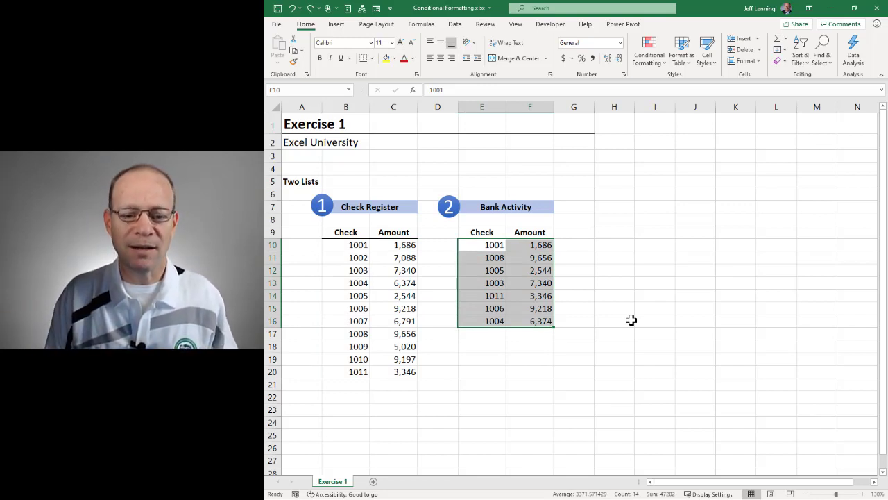
click(358, 247)
drag(358, 247, 354, 372)
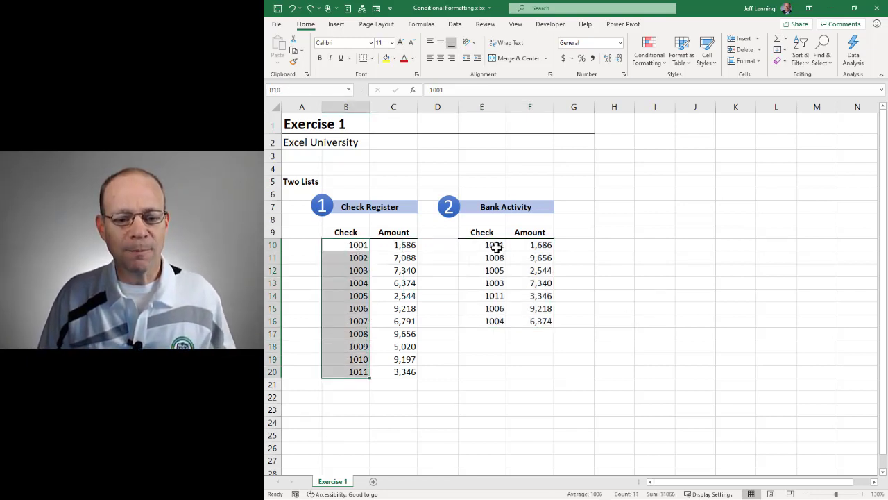
drag(494, 245, 492, 321)
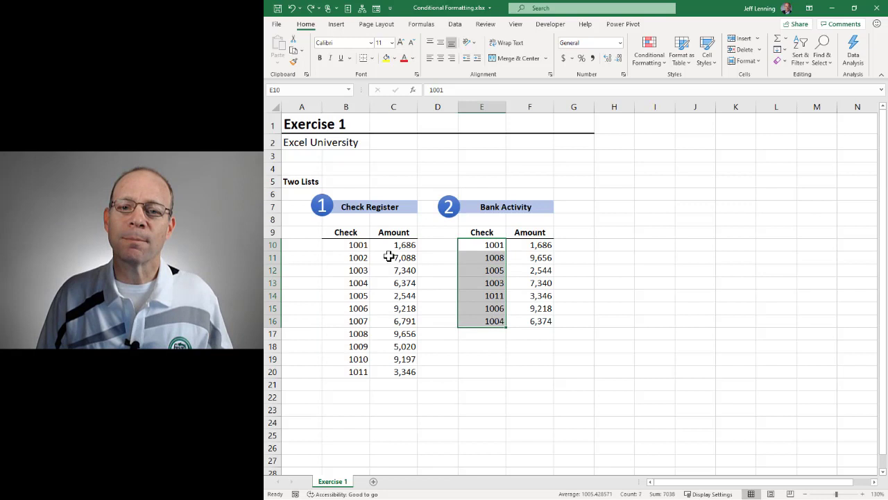
click(355, 248)
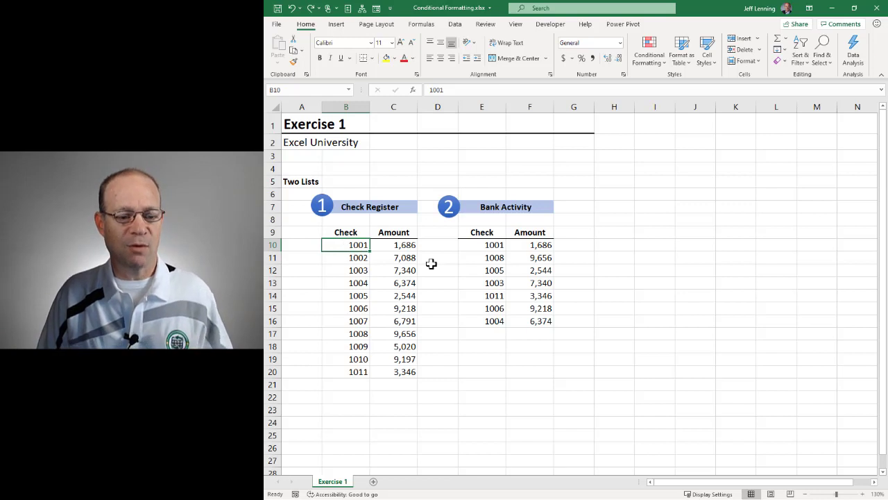
drag(491, 245, 494, 321)
click(486, 244)
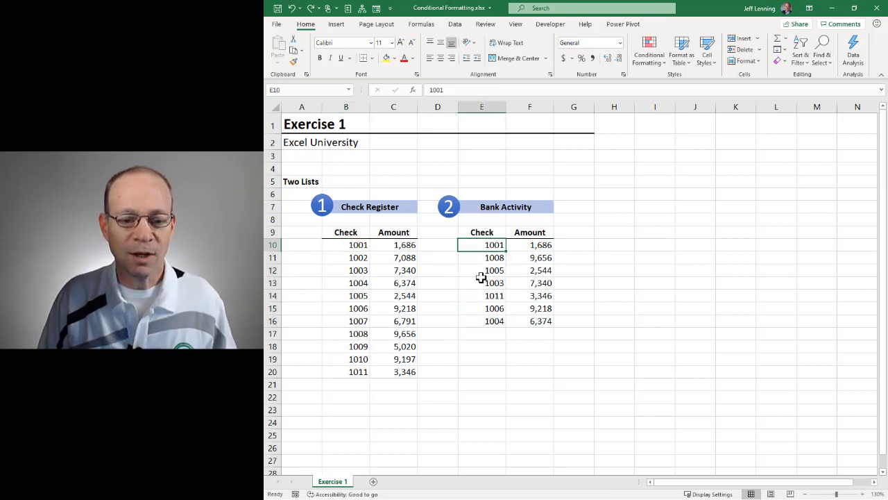
- Enter 'yes' beside check 1001, then undo it
click(301, 245)
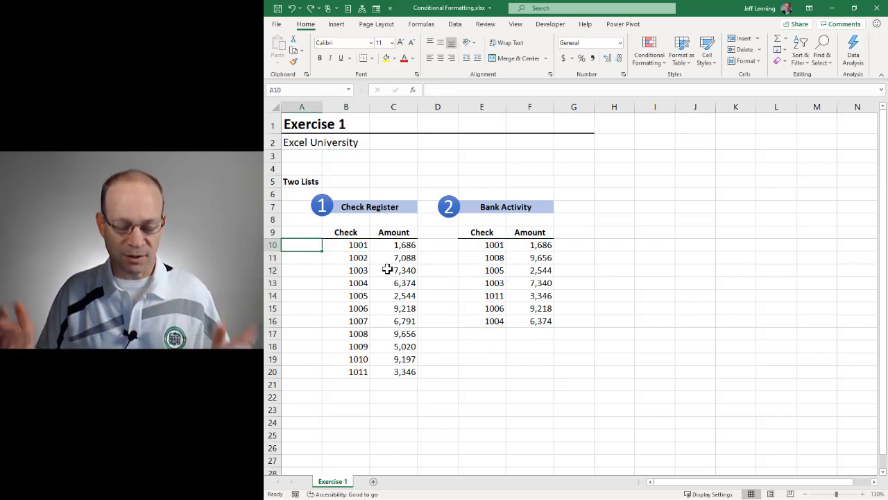
text(yes)
key(Return)
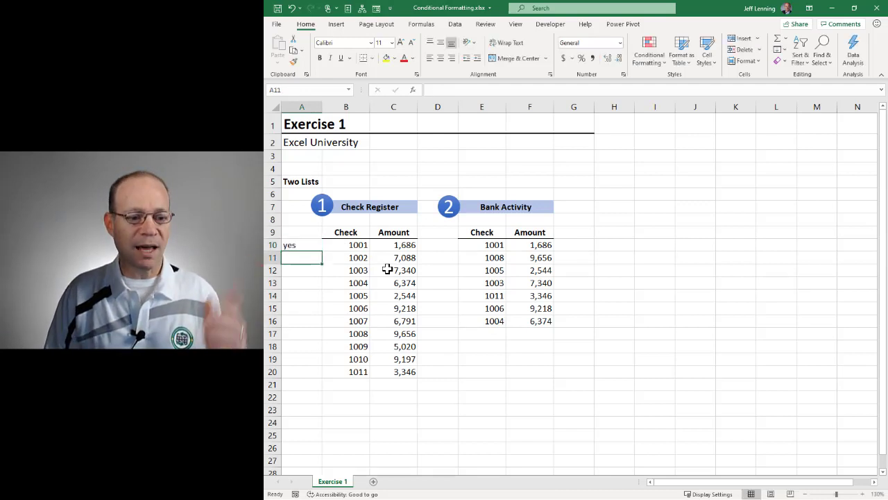
key(ctrl+z)
- Fill checks 1001, 1003 and 1004 yellow by hand, then undo the fills
click(352, 245)
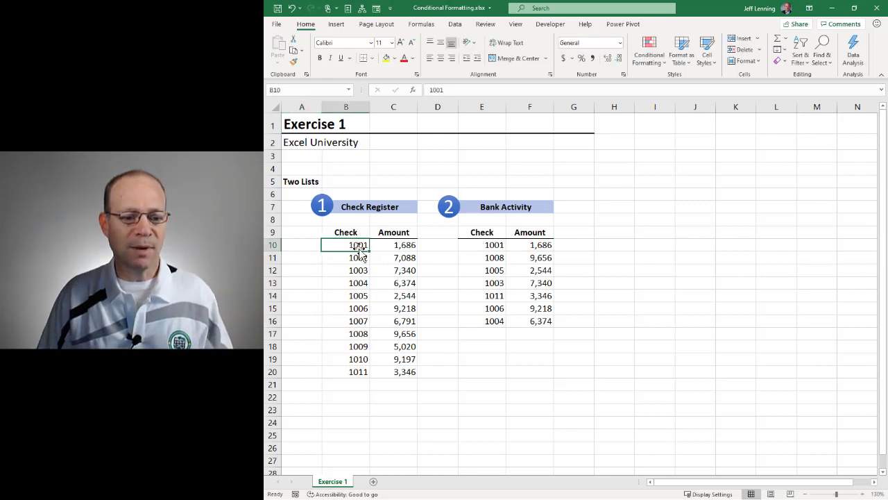
click(387, 58)
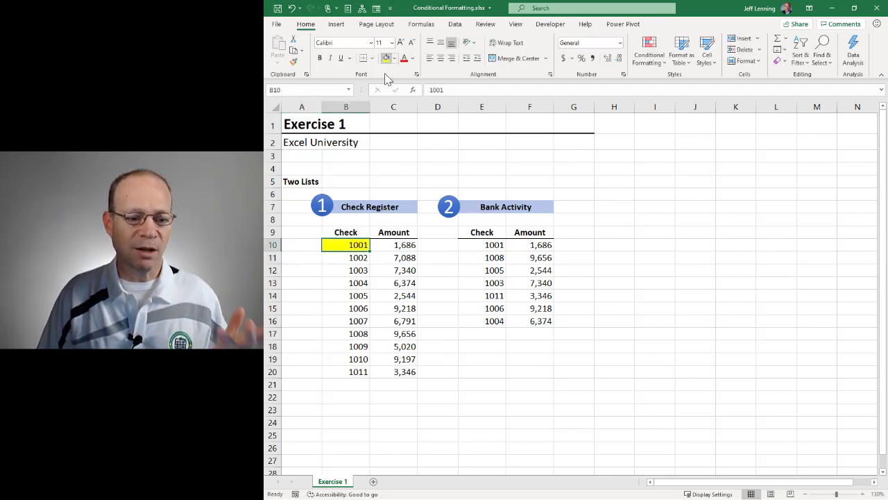
click(355, 258)
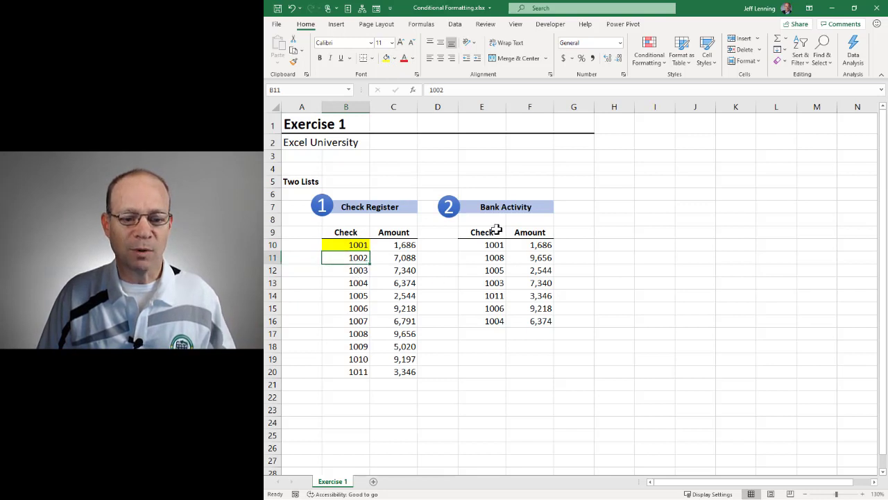
click(353, 270)
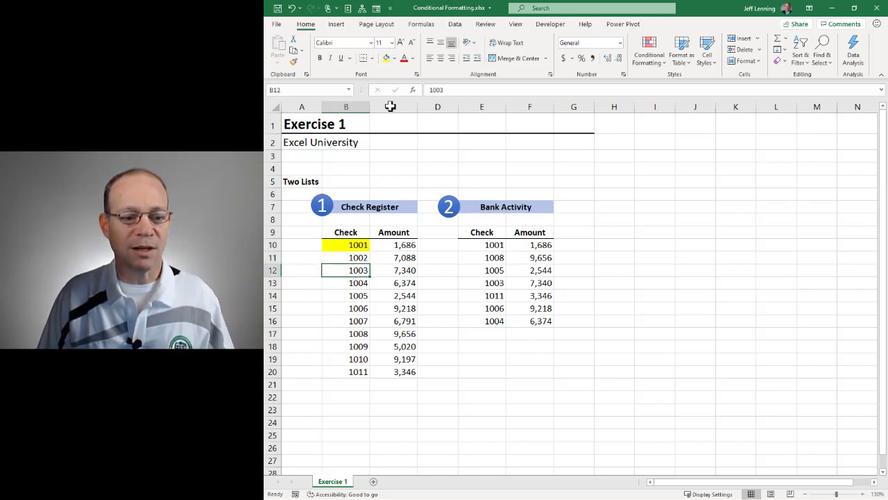
click(388, 59)
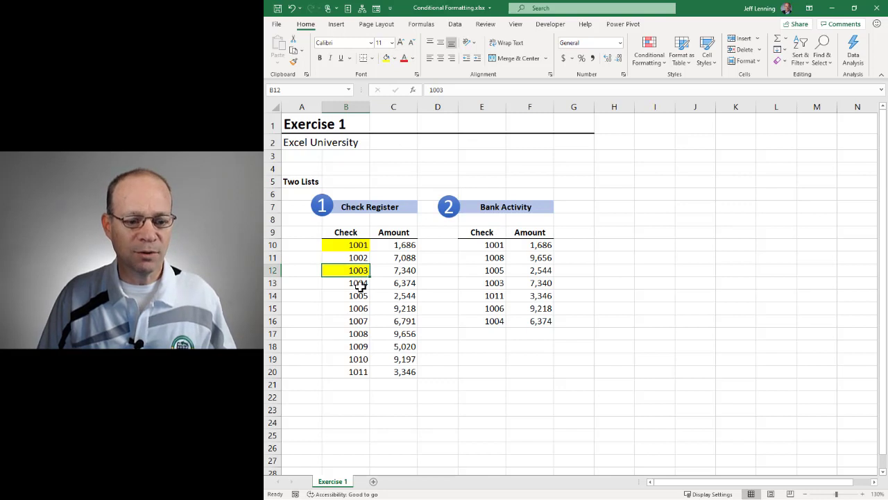
click(361, 284)
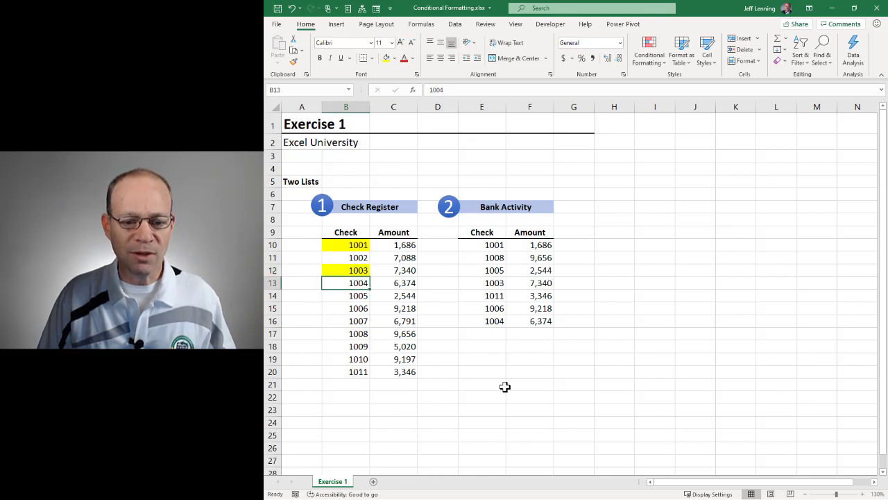
click(387, 58)
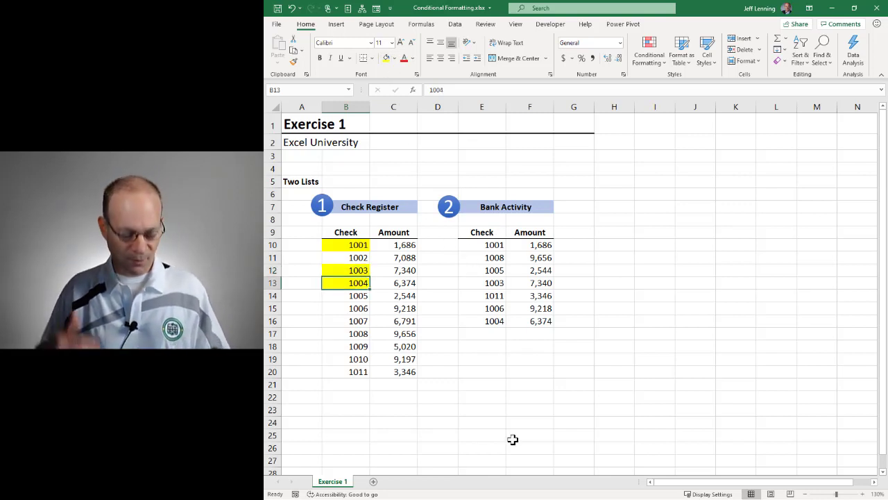
key(ctrl+z)
key(ctrl+z)
key(ctrl+z)
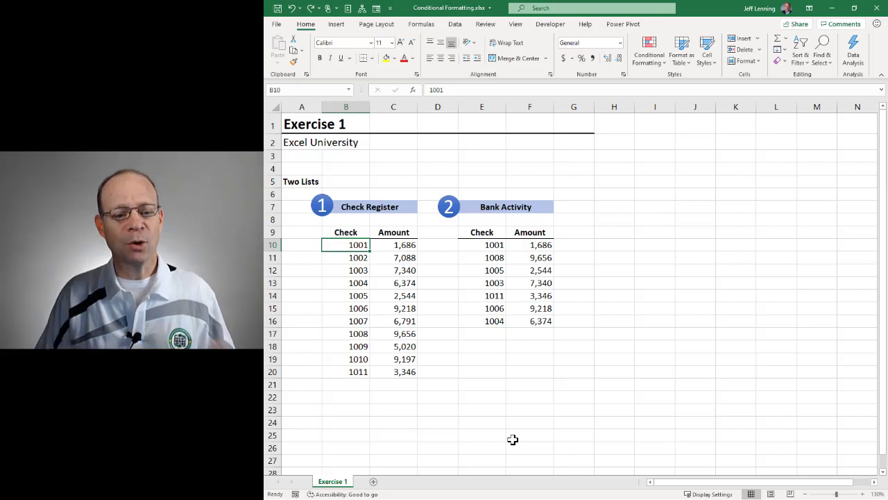
- With B10:B20 and E10:E16 selected, start a Duplicate Values highlight rule
drag(352, 245, 353, 369)
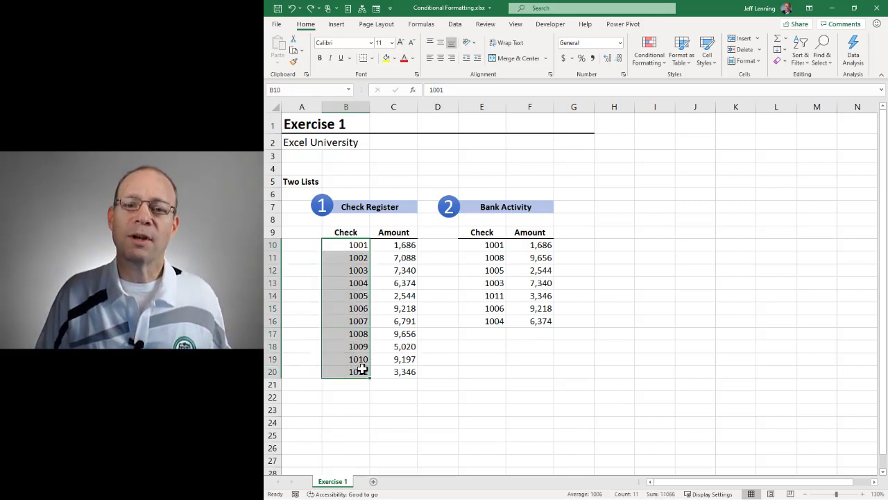
drag(490, 247, 490, 319)
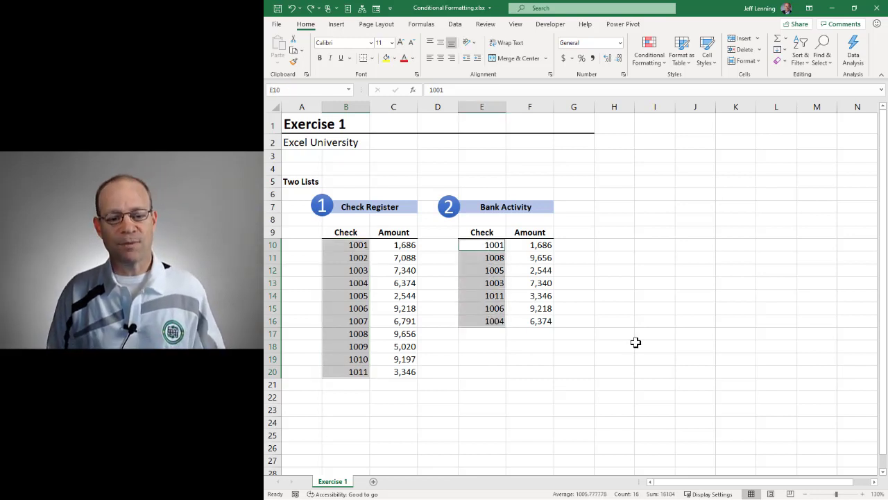
click(653, 60)
mouse_move(657, 85)
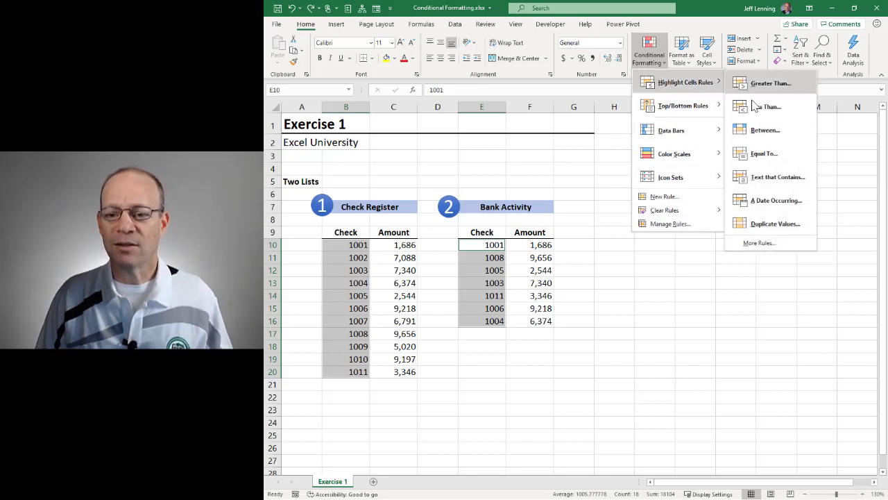
click(789, 225)
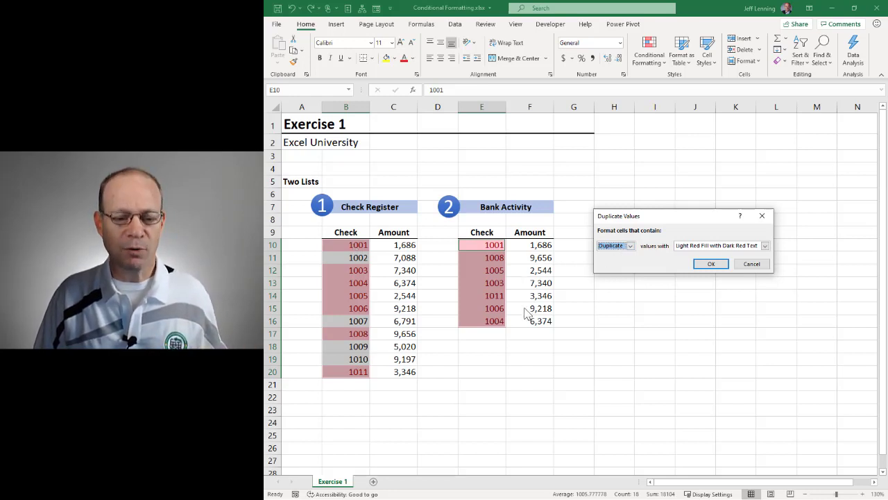
- Choose Yellow Fill with Dark Yellow Text as the format, after briefly trying green
click(694, 247)
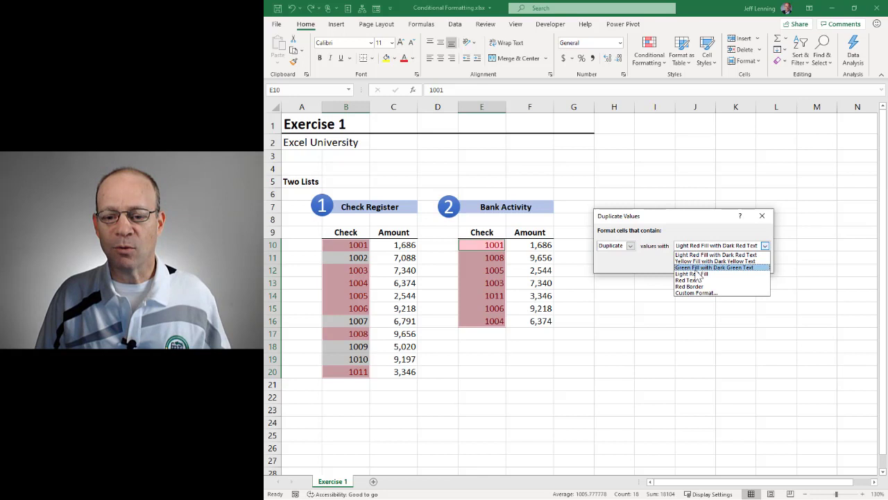
click(703, 261)
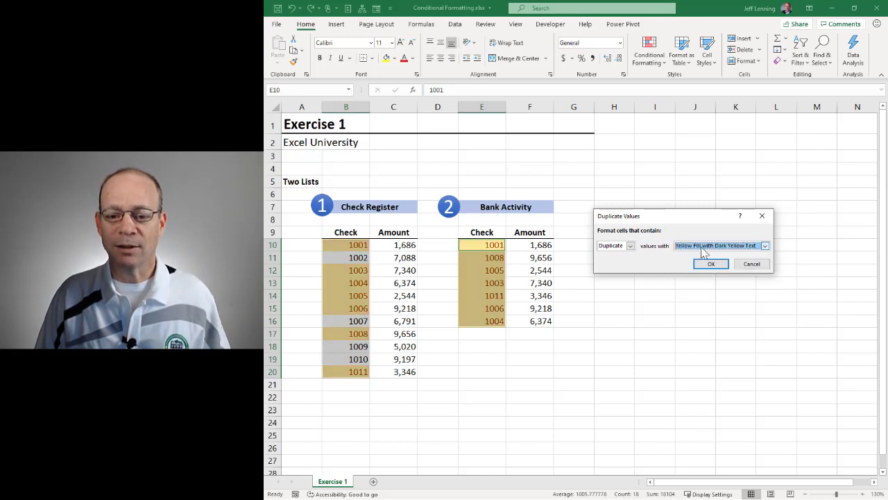
click(701, 247)
click(703, 267)
click(701, 248)
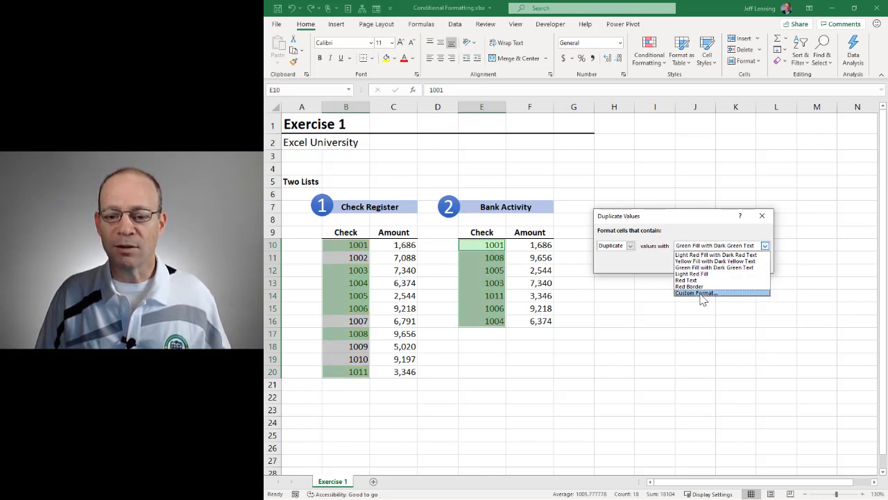
click(688, 261)
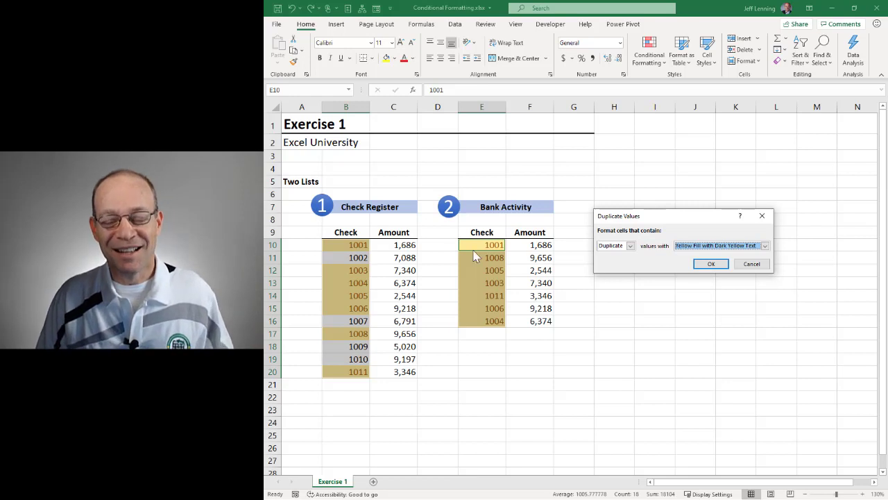
- Switch the rule to Unique and apply it, leaving checks 1002, 1007, 1009, 1010 yellow
click(629, 247)
click(609, 260)
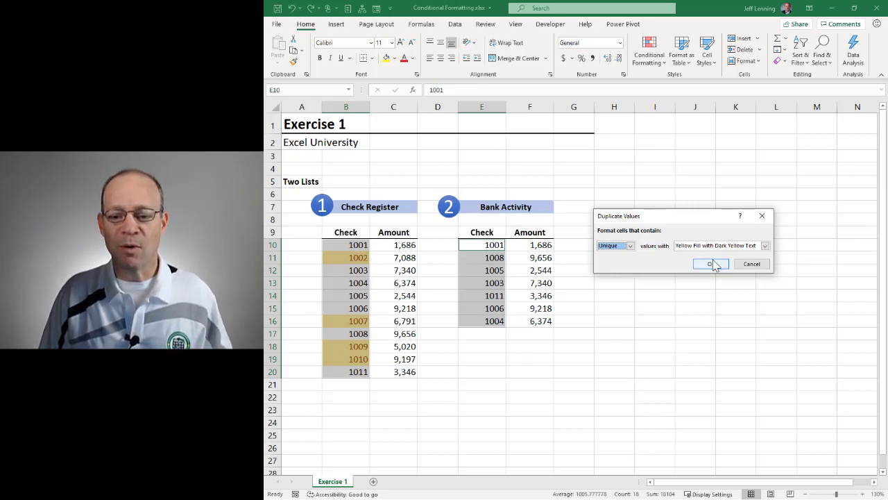
click(712, 265)
click(647, 322)
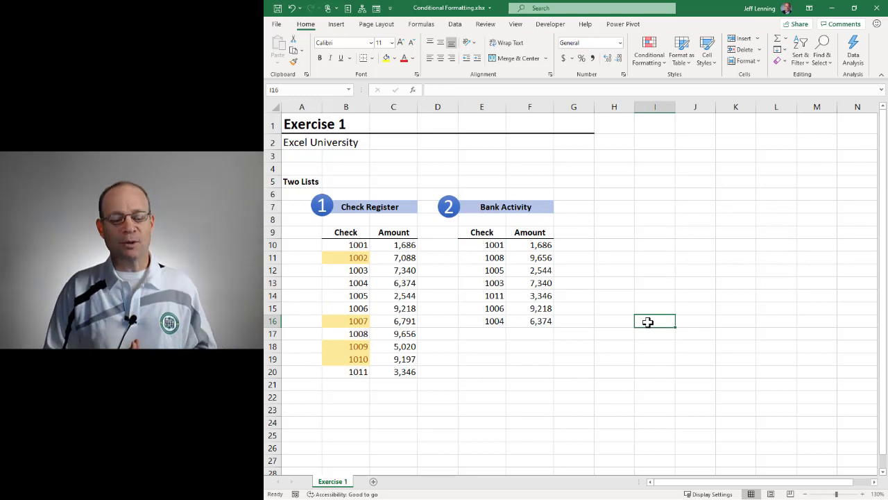